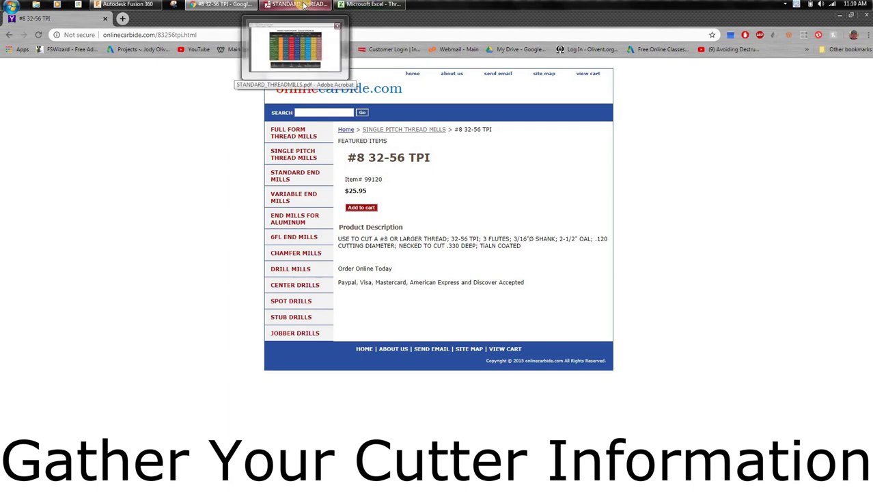
- Switch from the #8 32-56 TPI product page to the Thread-Mill-Calculator-FINAL.xlsx workbook
left_click(368, 6)
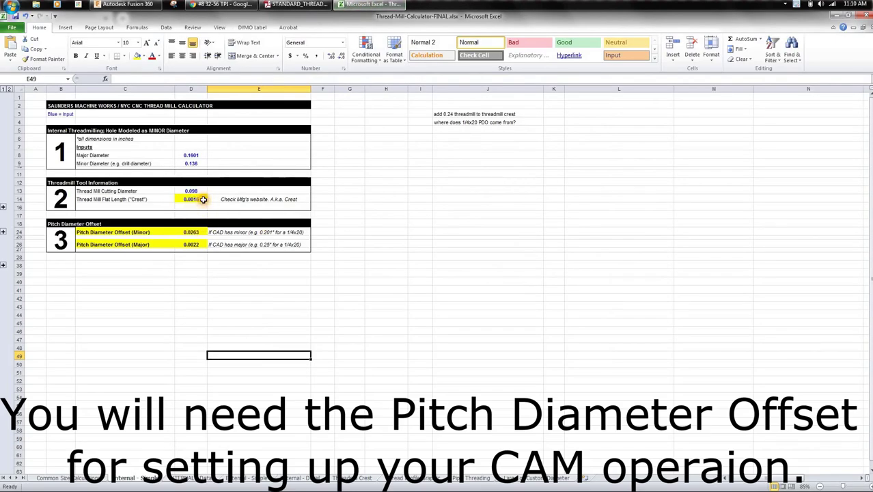
- Check the flat length in cell D14 and the pitch diameter offsets 0.0263 and 0.0022
left_click(202, 199)
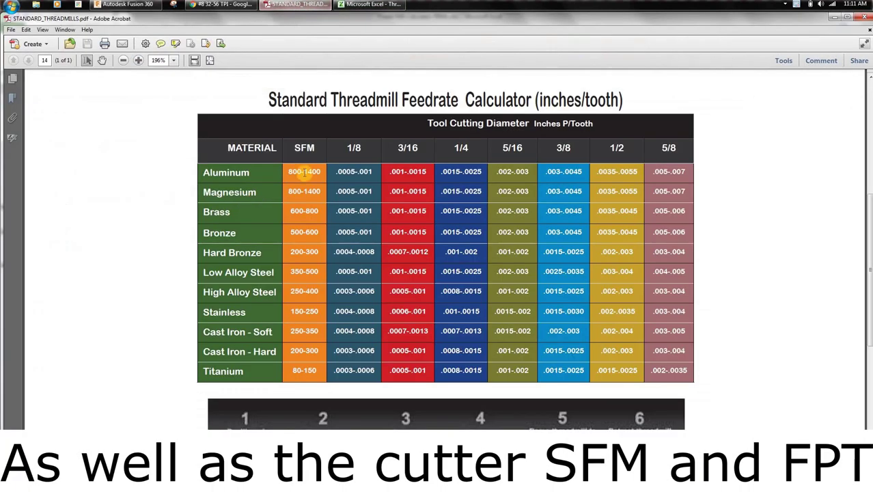
- Read the aluminum 3/16 feed per tooth in the PDF chart, then return to Muzzle Brake v11
left_click_drag(425, 173, 381, 171)
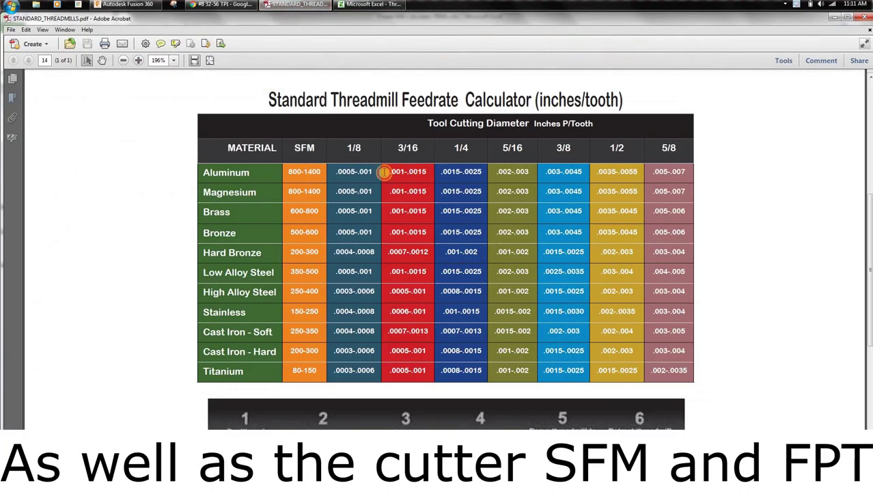
left_click(376, 115)
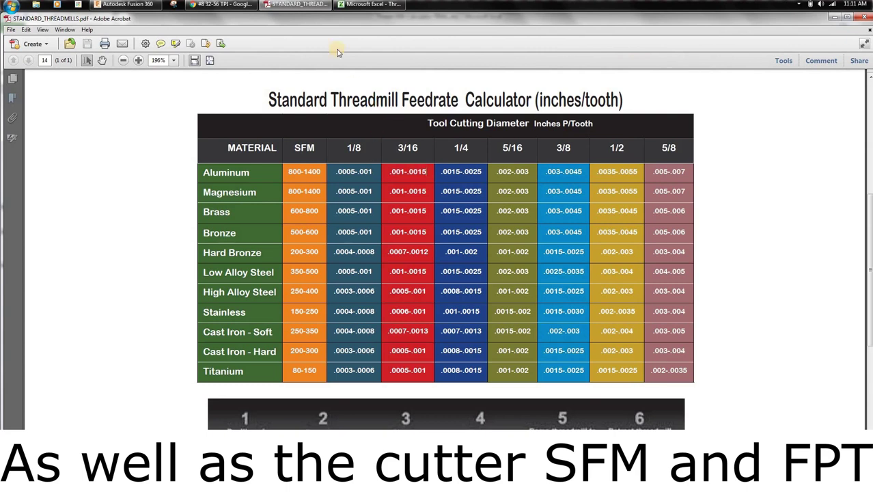
left_click(123, 4)
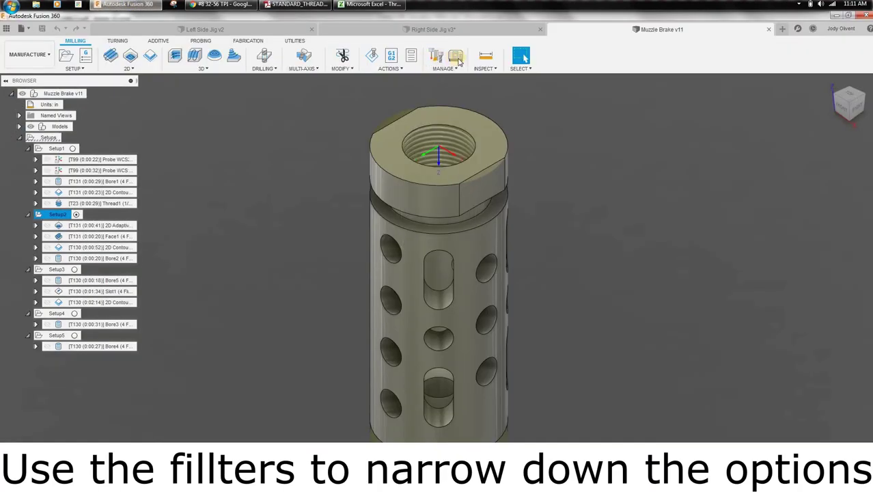
- Open the CAM Tool Library filtered to Milling thread mills
left_click(437, 56)
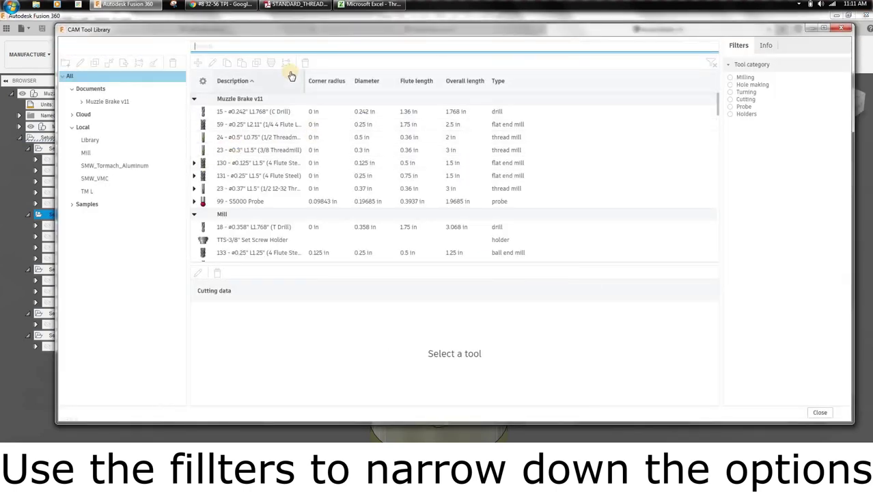
left_click(730, 77)
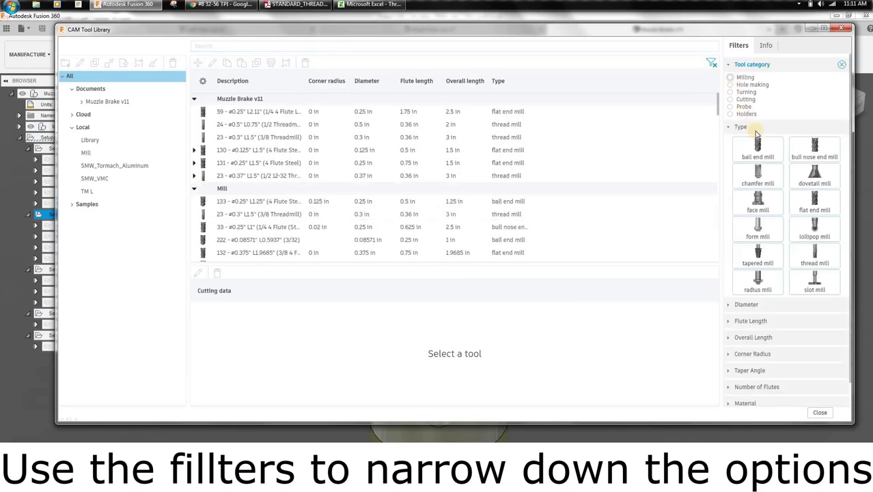
left_click(827, 262)
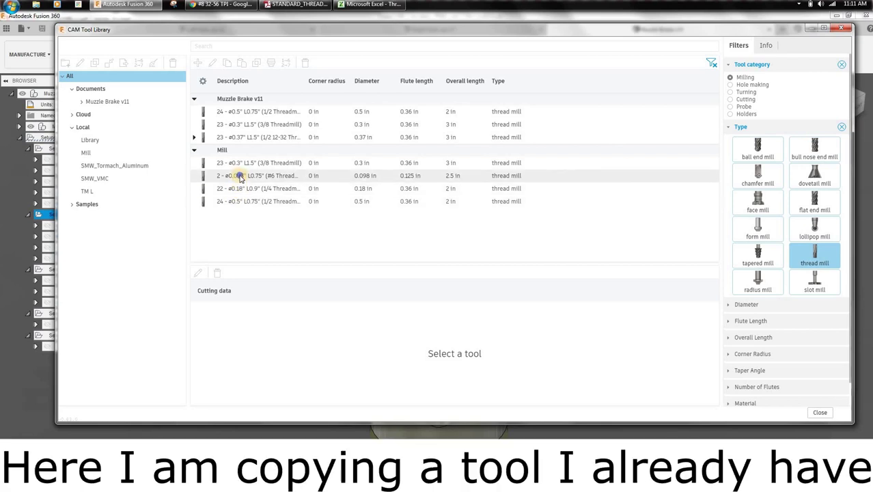
- Duplicate the #6 Threadmill tool and select the new copy
right_click(239, 176)
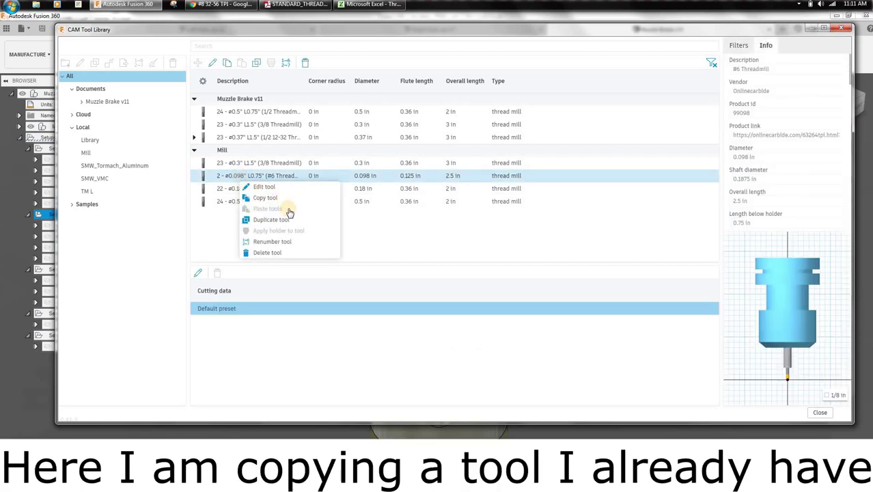
left_click(290, 220)
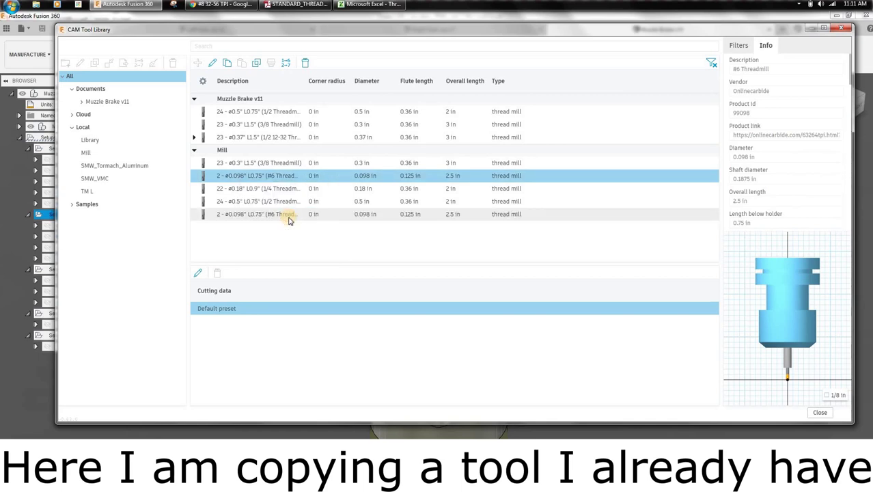
left_click(223, 218)
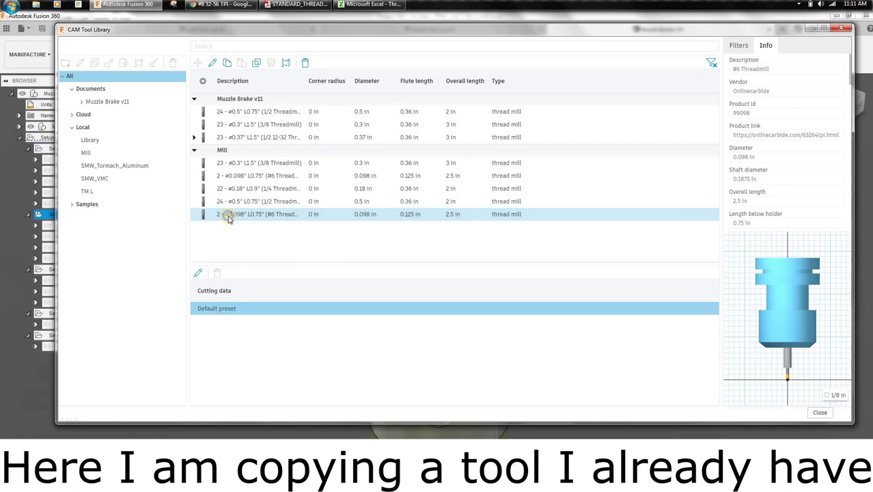
right_click(229, 217)
- Edit the copied tool, appending 0 to make product id 99120 and deleting the product link
left_click(252, 228)
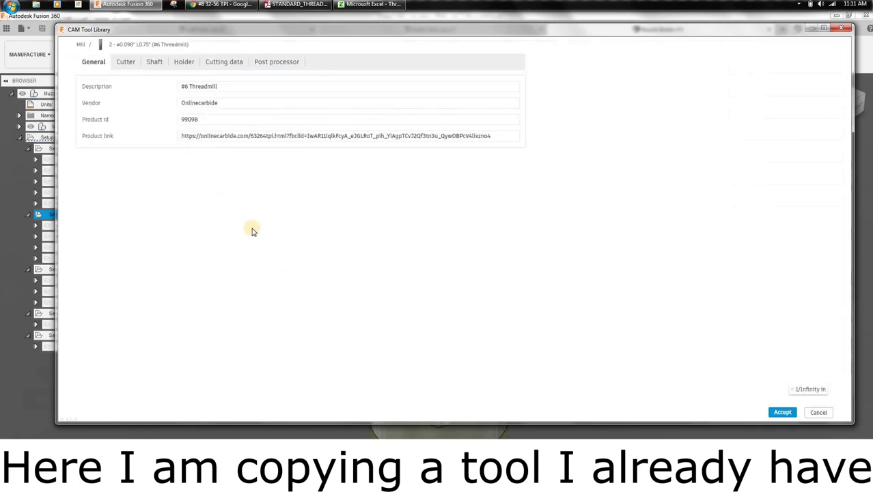
left_click(191, 120)
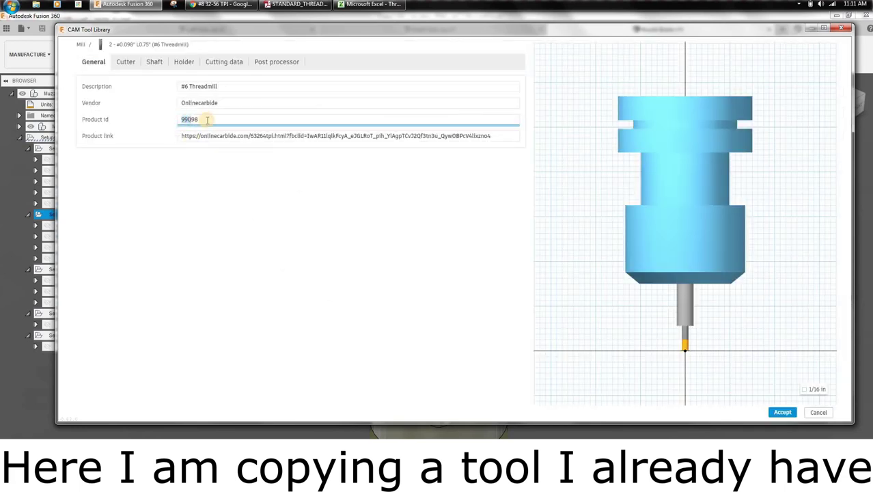
left_click(207, 120)
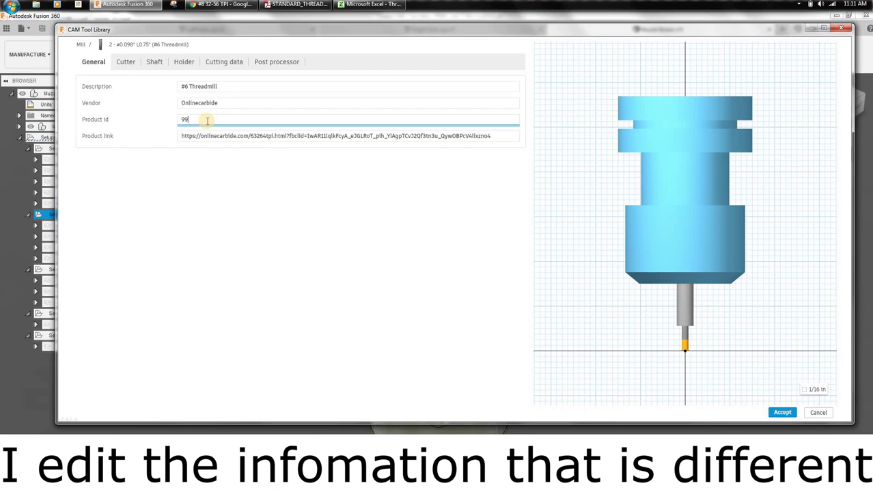
type("120")
left_click(235, 137)
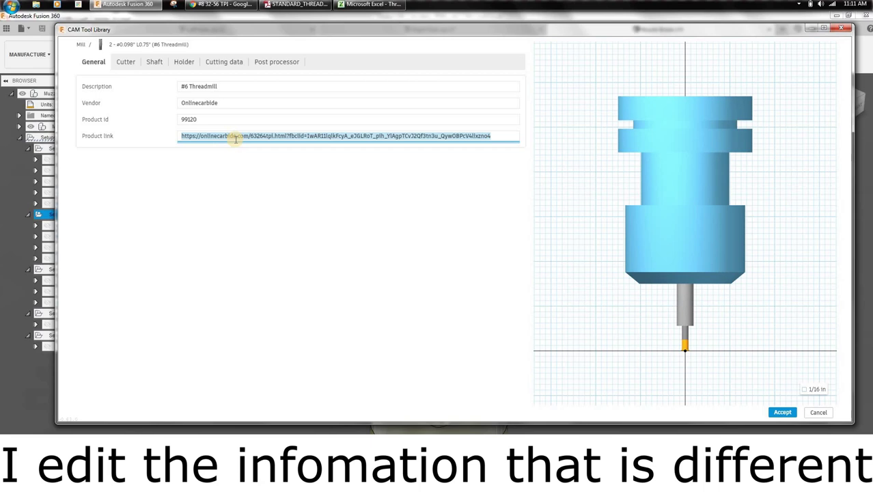
key("BackSpace")
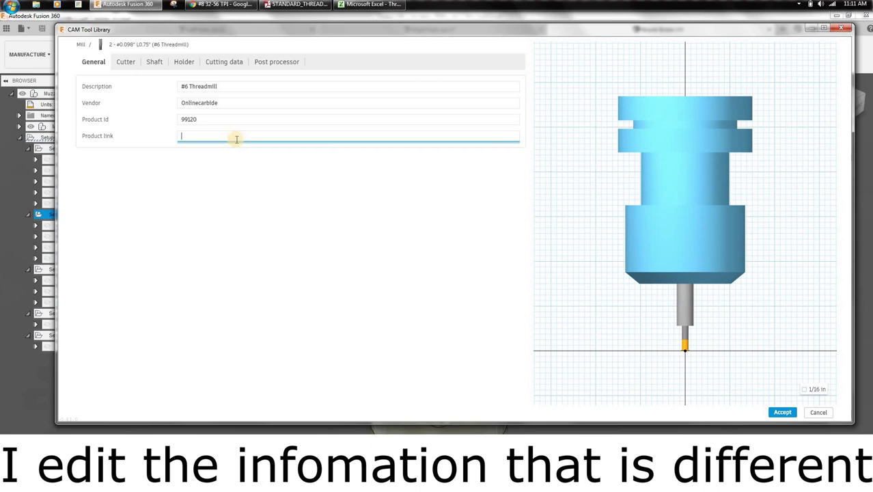
- Copy the #8 32-56 TPI product page URL from Chrome and return to Fusion 360
left_click(220, 16)
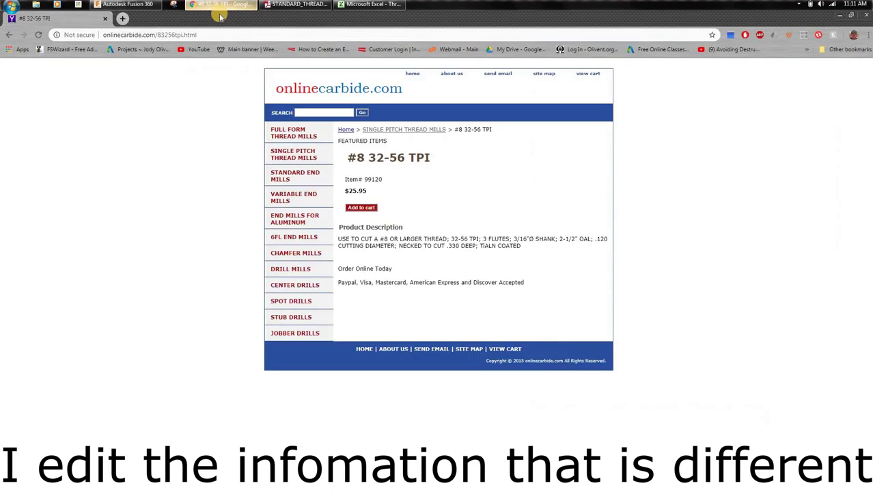
left_click(106, 34)
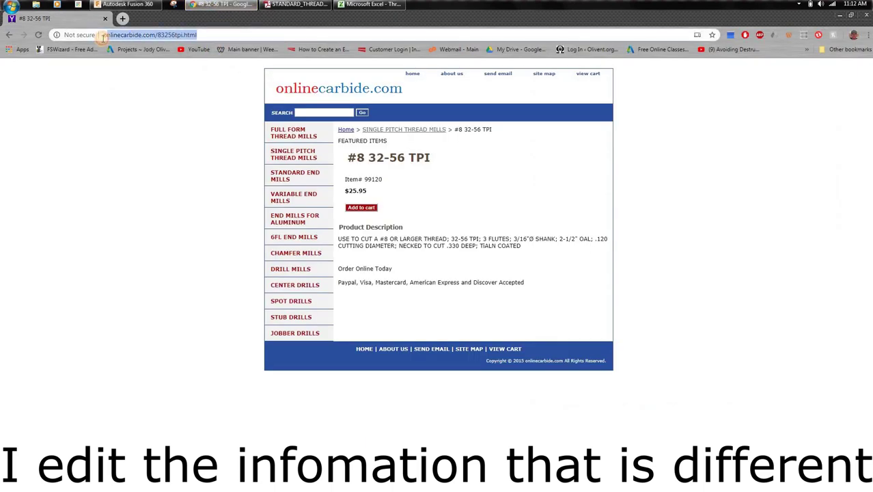
right_click(105, 39)
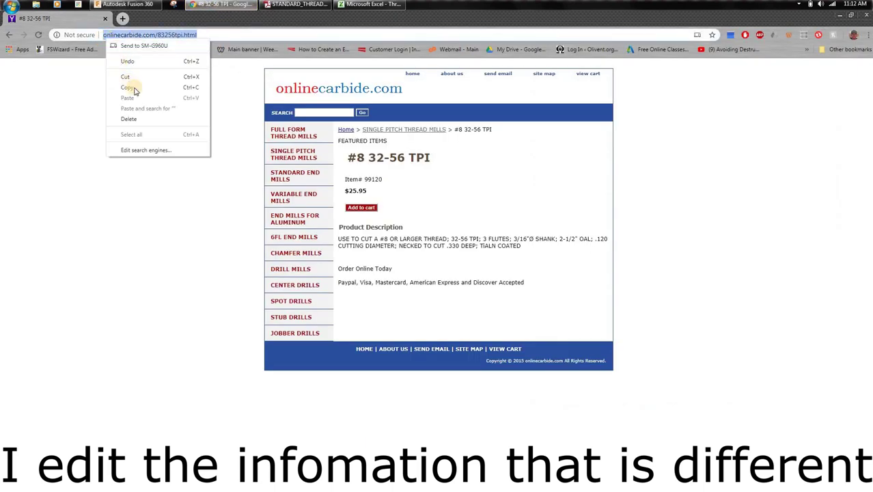
left_click(183, 71)
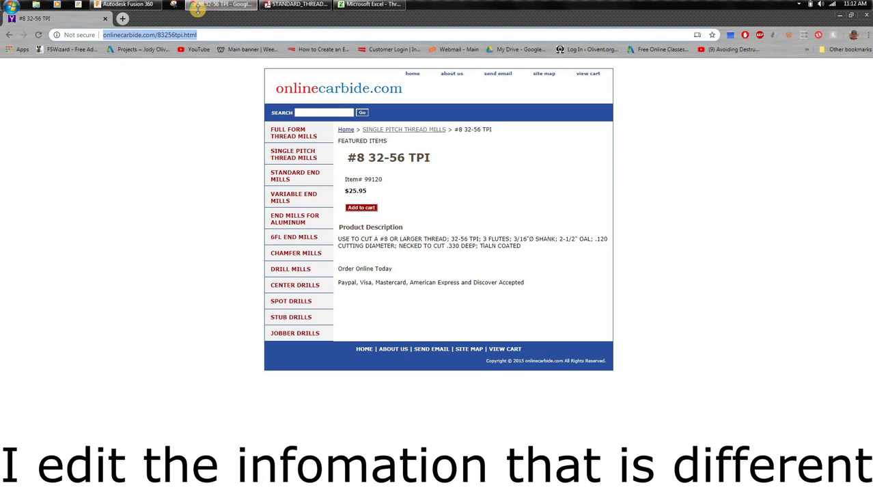
mouse_move(126, 4)
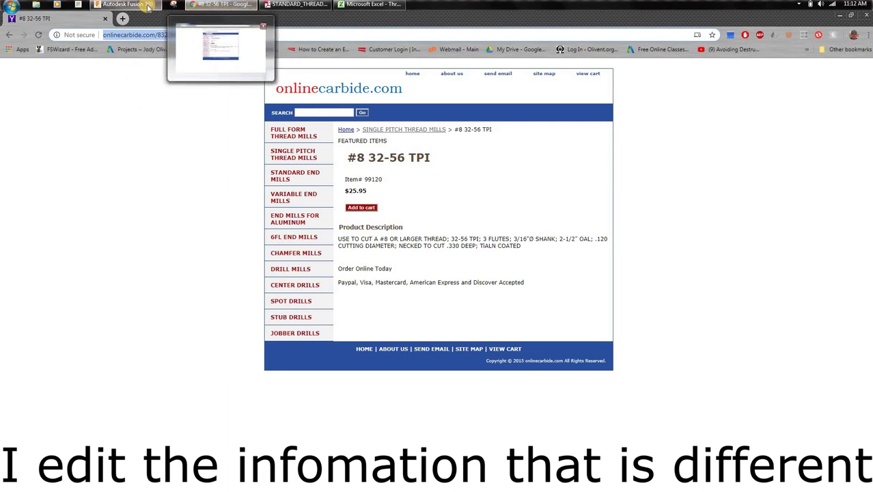
left_click(148, 7)
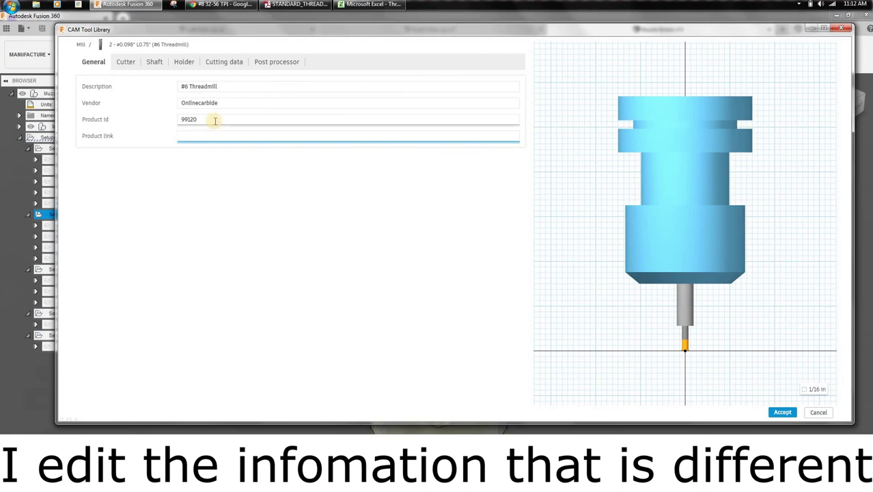
- Paste the product URL into Product link and change the description to #8 Threadmill
type("https://onlinecarbide.com/83256tpi.html")
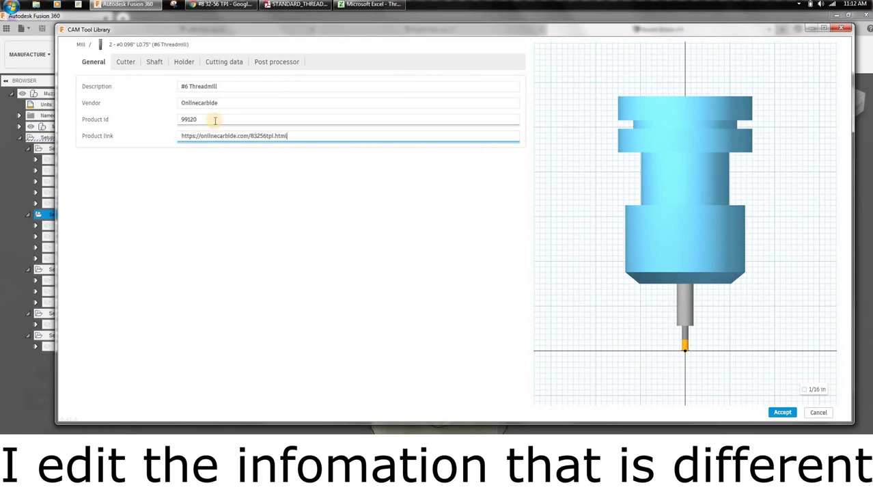
triple_click(191, 87)
left_click(194, 88)
type("8")
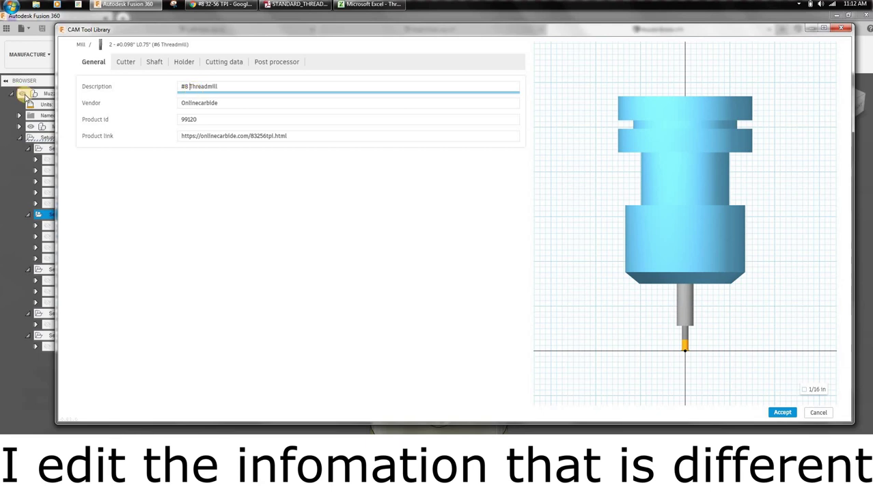
left_click(127, 62)
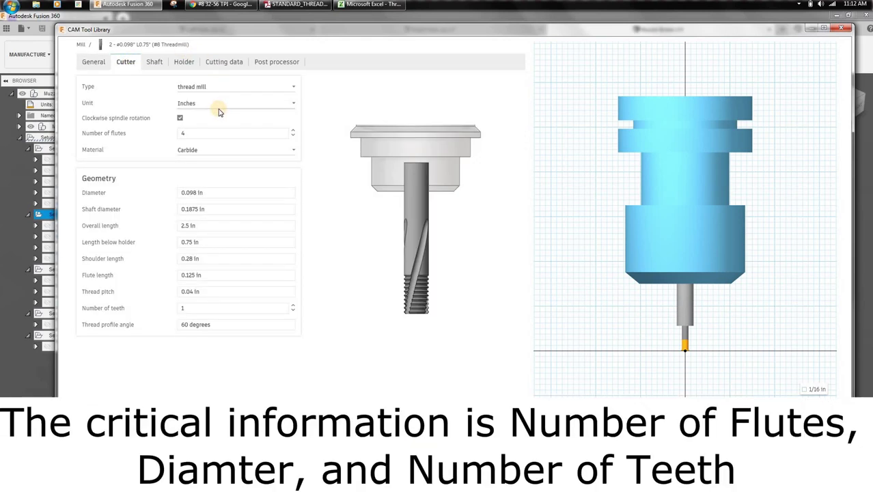
- Set the number of flutes to 3, checking the spec on the product page
left_click(293, 137)
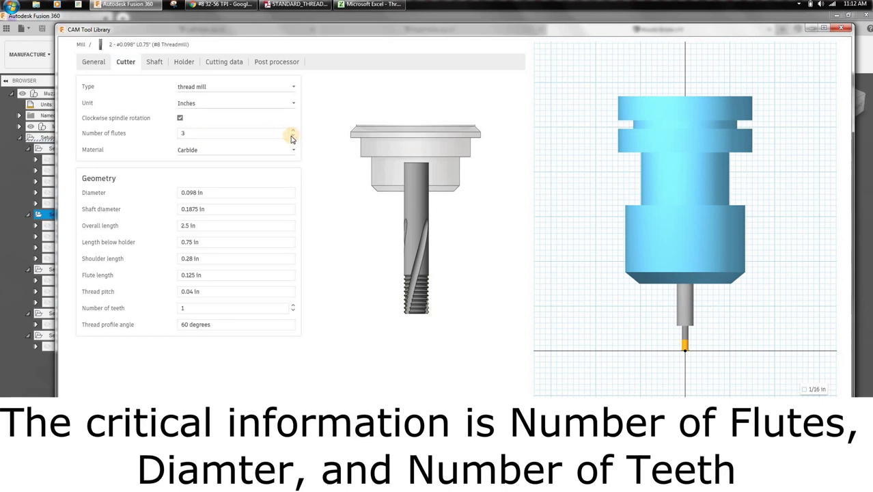
left_click(220, 4)
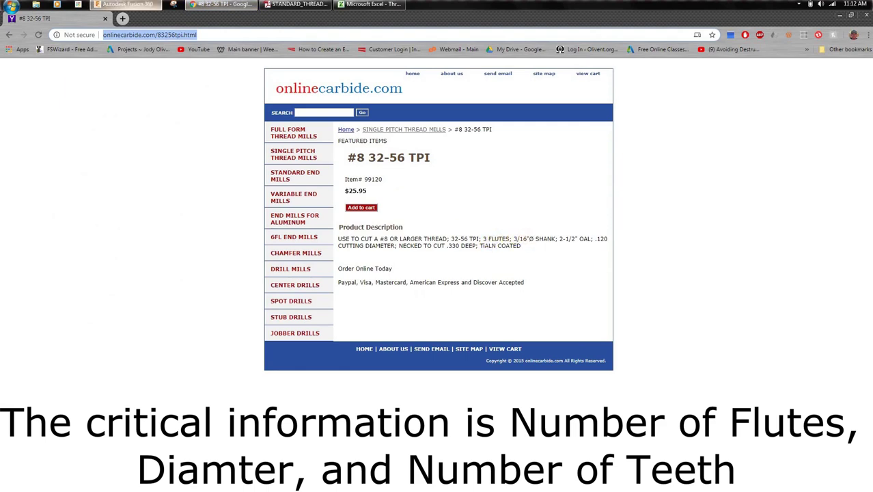
left_click(127, 4)
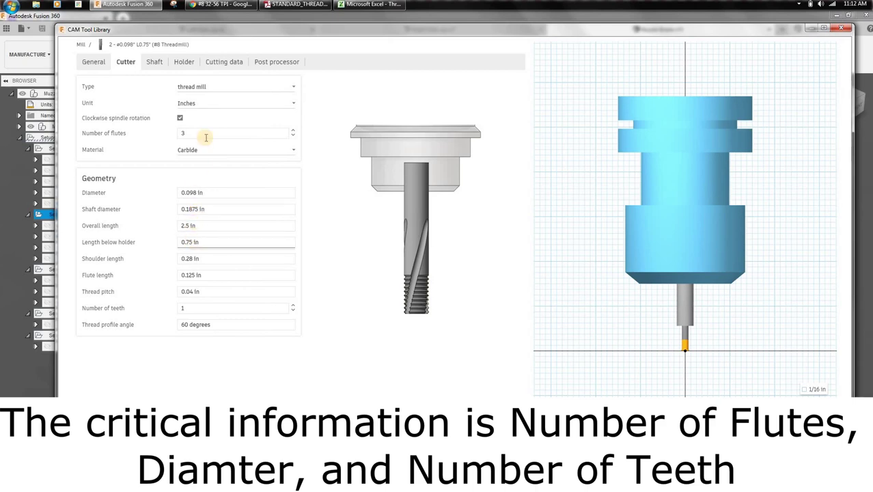
left_click(240, 6)
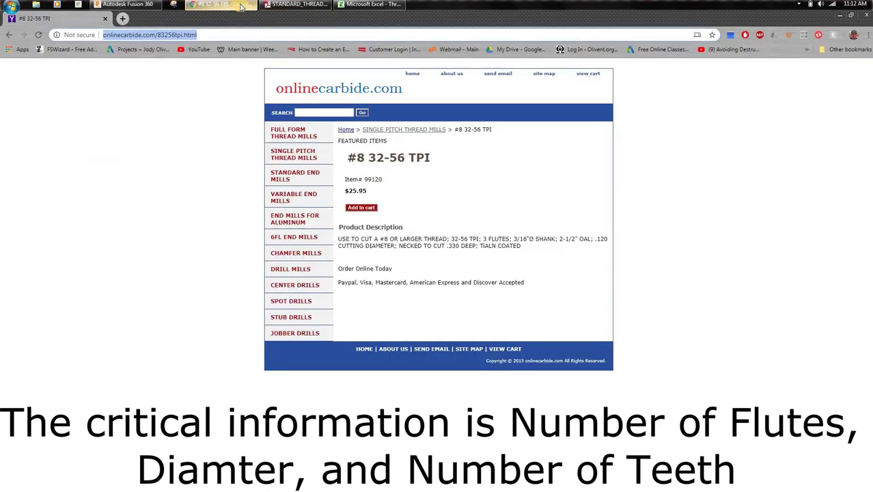
left_click(126, 4)
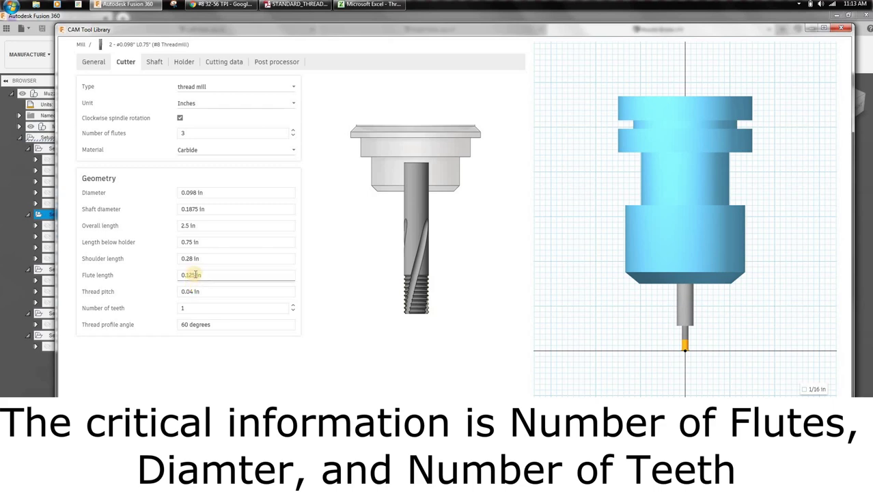
- Change the cutter diameter to 0.12 in
left_click(203, 278)
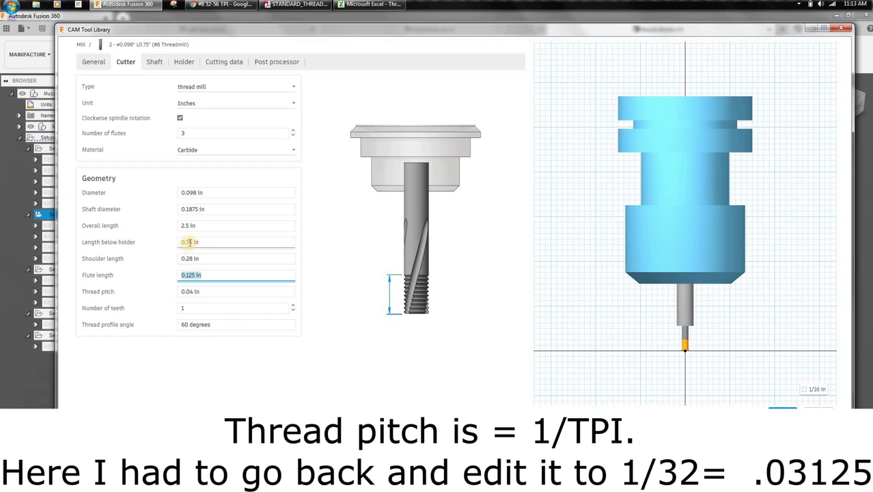
left_click(195, 192)
type("12")
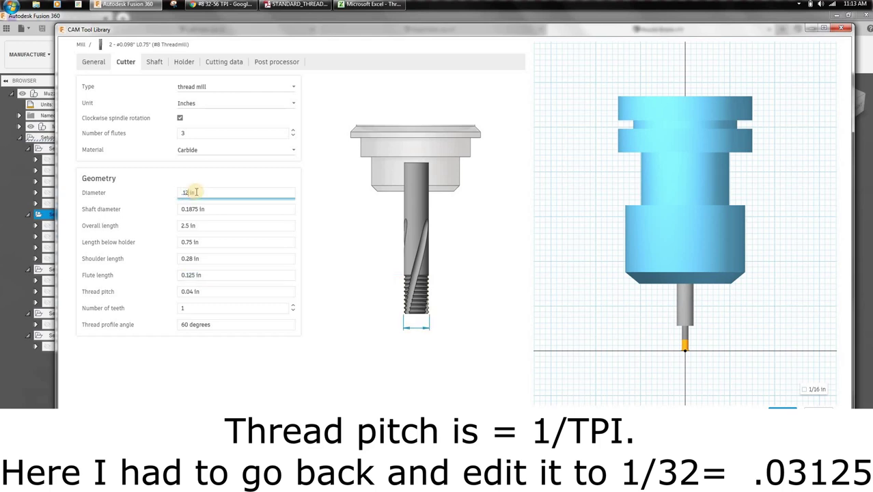
key("Return")
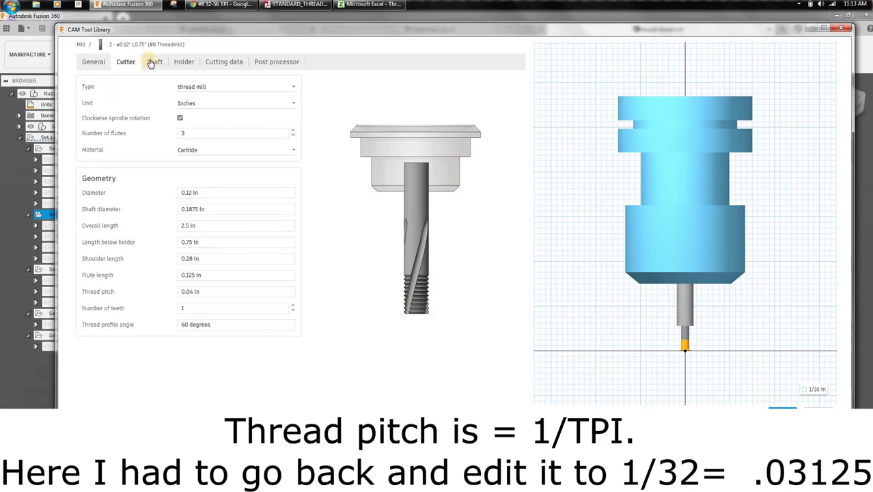
left_click(179, 62)
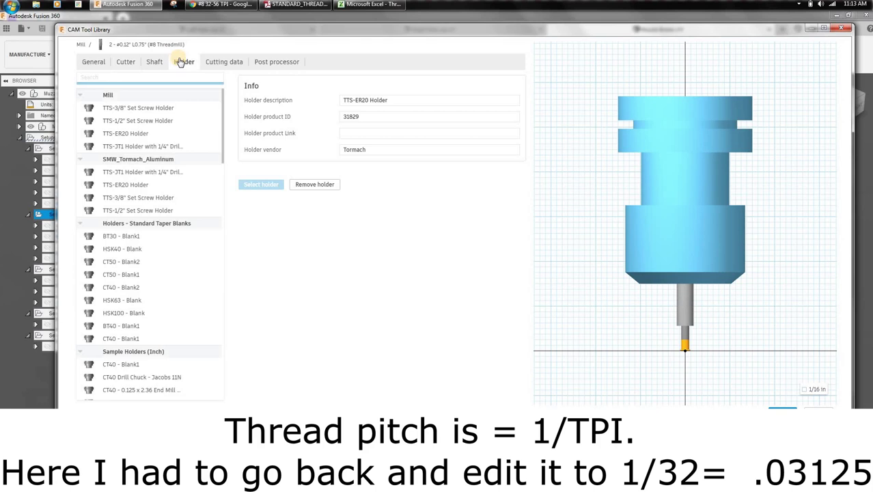
- Review the cutting data (2911 rpm spindle speed), then bring up the threadmill feedrate PDF
left_click(224, 62)
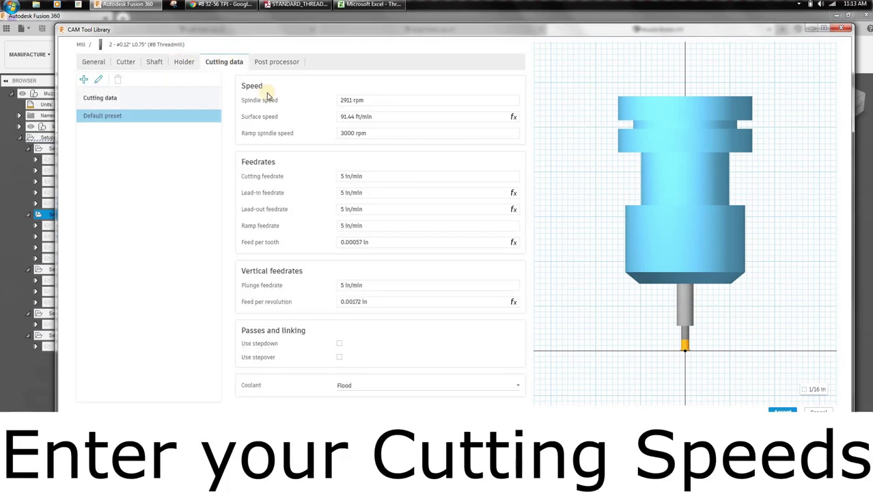
left_click(334, 106)
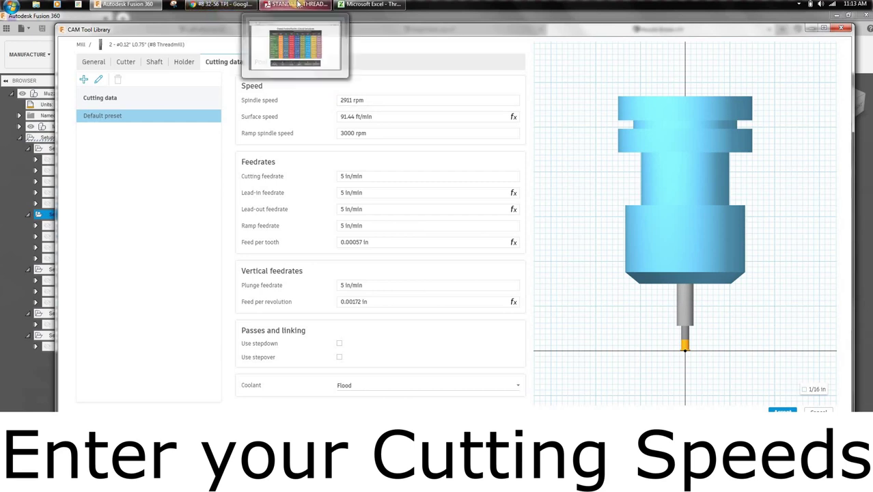
mouse_move(299, 4)
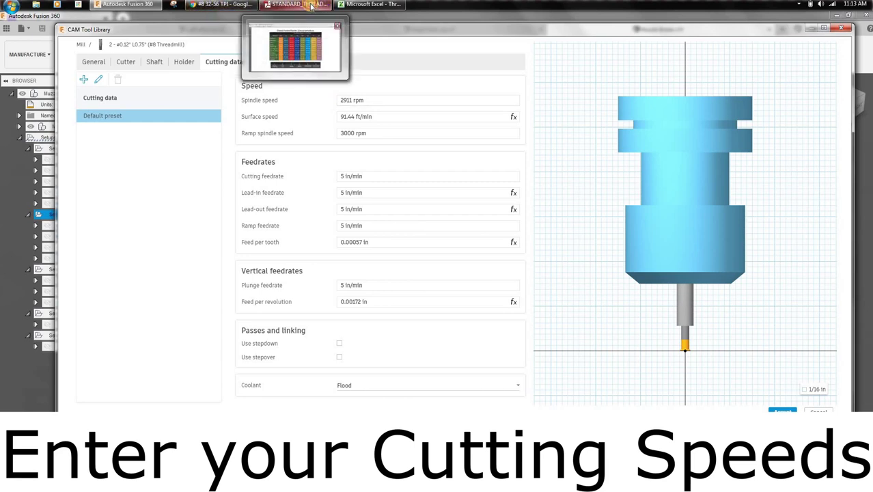
left_click(312, 5)
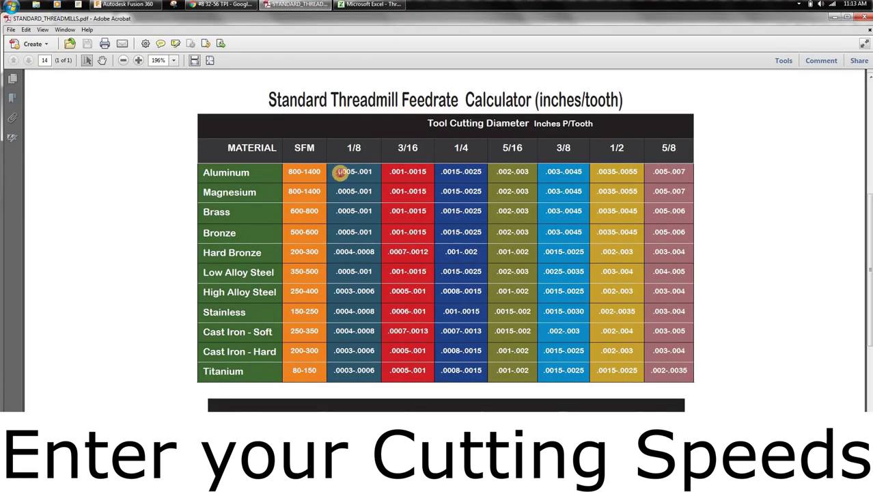
- Read the aluminum 1/8 cutter feed per tooth (.0005-.001) from the Acrobat feedrate chart, then return to Fusion 360
left_click_drag(336, 172, 372, 172)
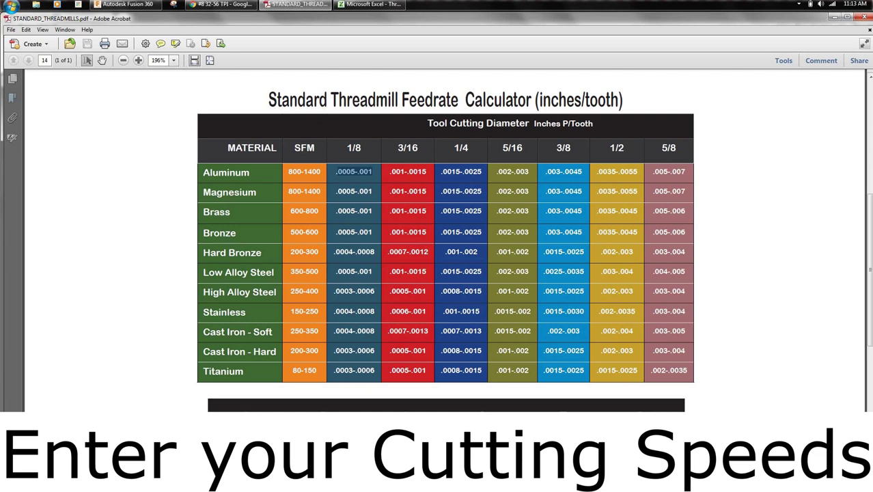
left_click(125, 4)
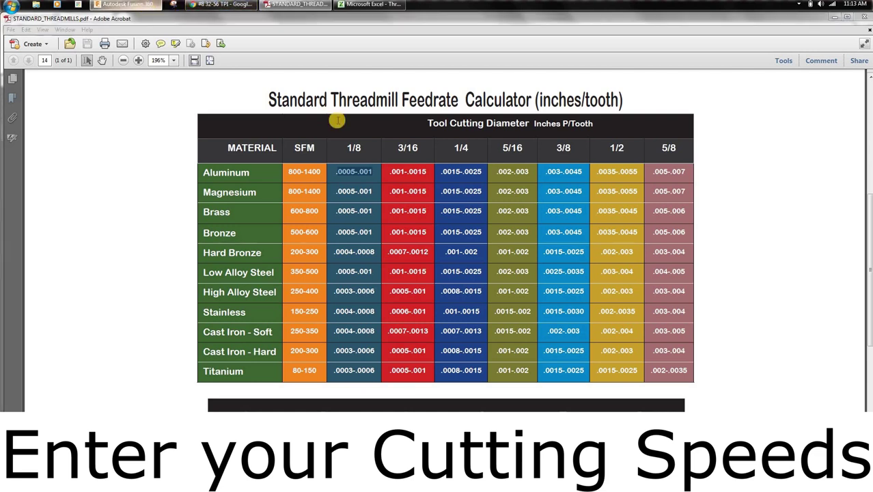
left_click(219, 5)
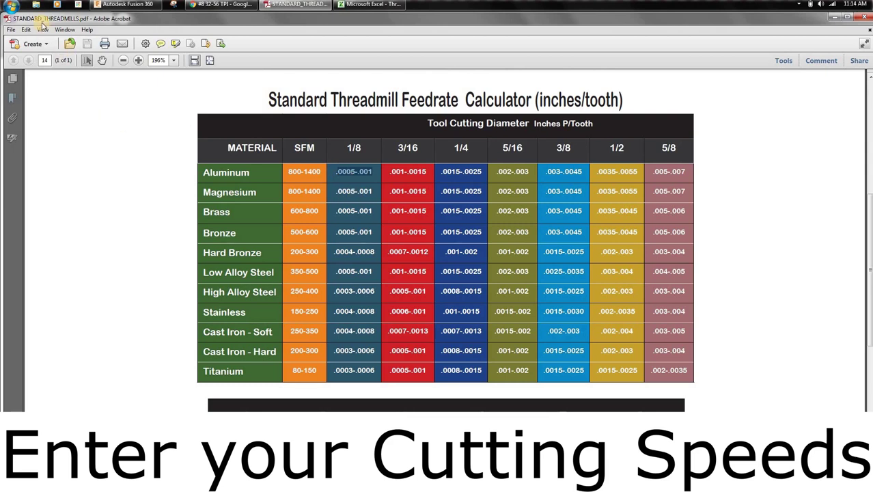
left_click(116, 5)
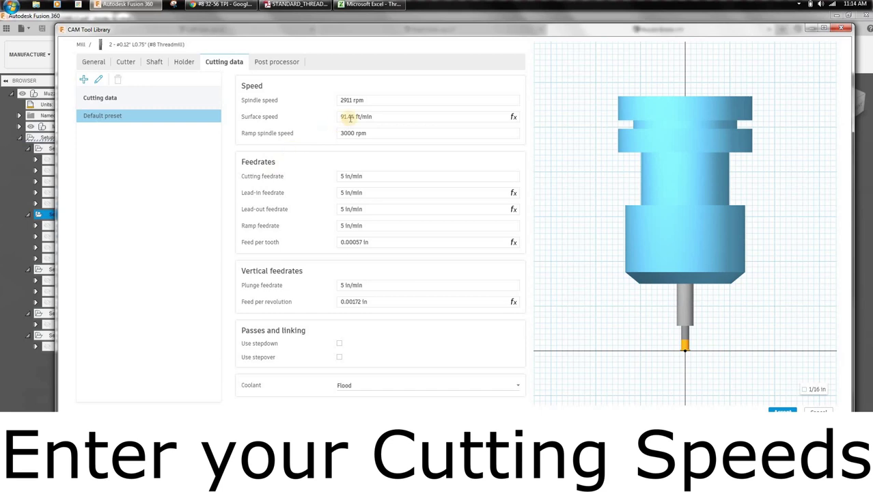
- Set the surface speed to 800 ft/min, giving 25465 rpm
left_click(342, 117)
triple_click(339, 116)
left_click(342, 116)
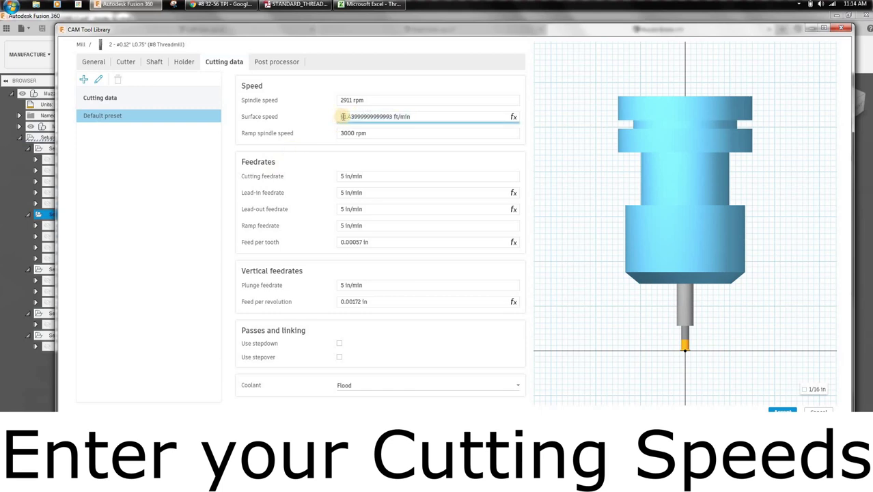
type("300")
key("Delete")
key("Delete")
key("Delete")
key("Delete")
key("Delete")
key("Delete")
key("Delete")
key("Delete")
key("Delete")
key("Return")
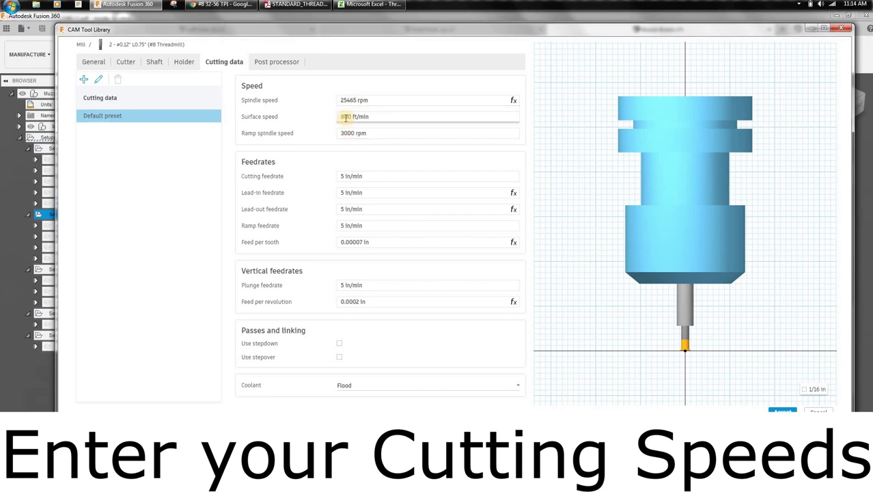
- Set feed per tooth to 0.0005 in, giving a 38.197 in/min cutting feedrate
left_click(367, 250)
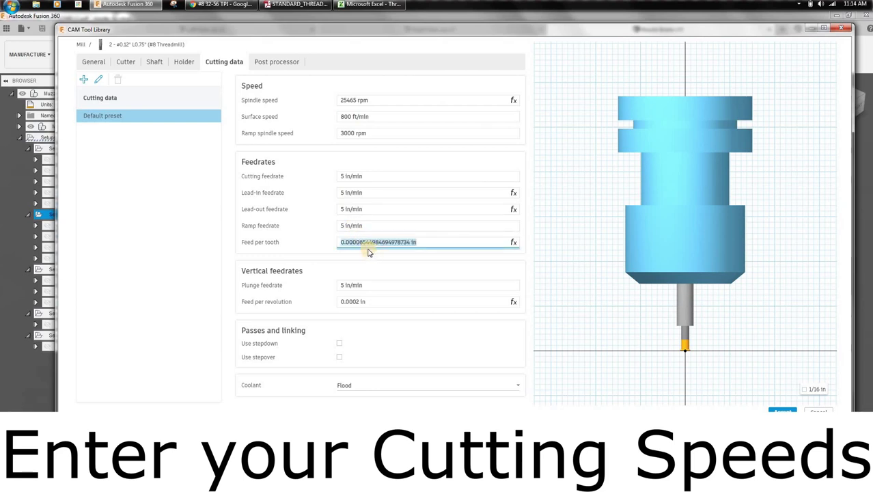
key("BackSpace")
type(".0005")
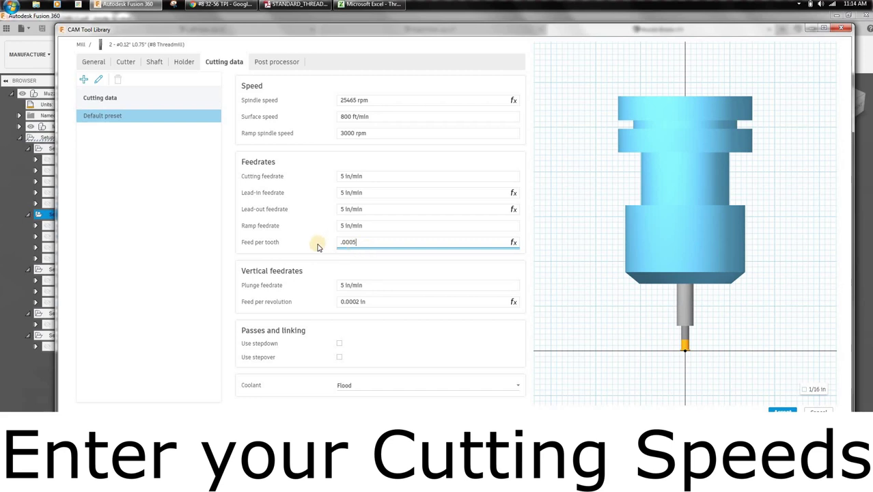
key("Return")
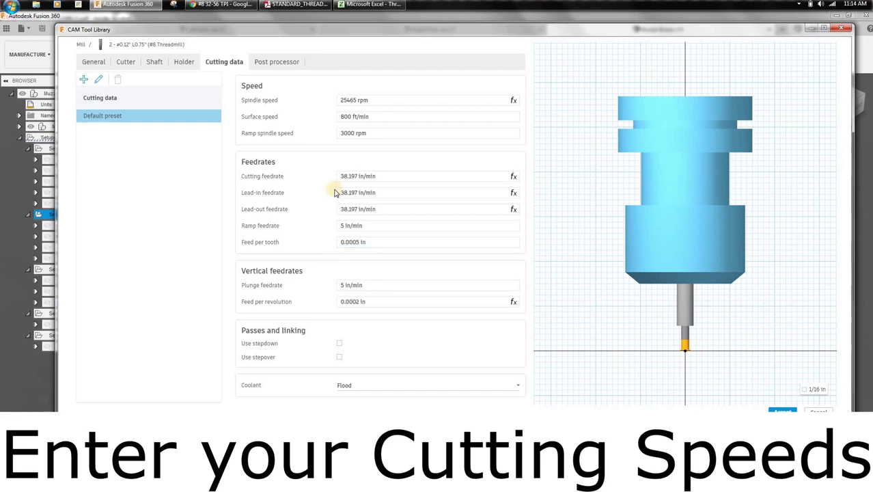
- Set both spindle speed and ramp spindle speed to 10000 rpm
left_click(341, 100)
left_click(352, 100)
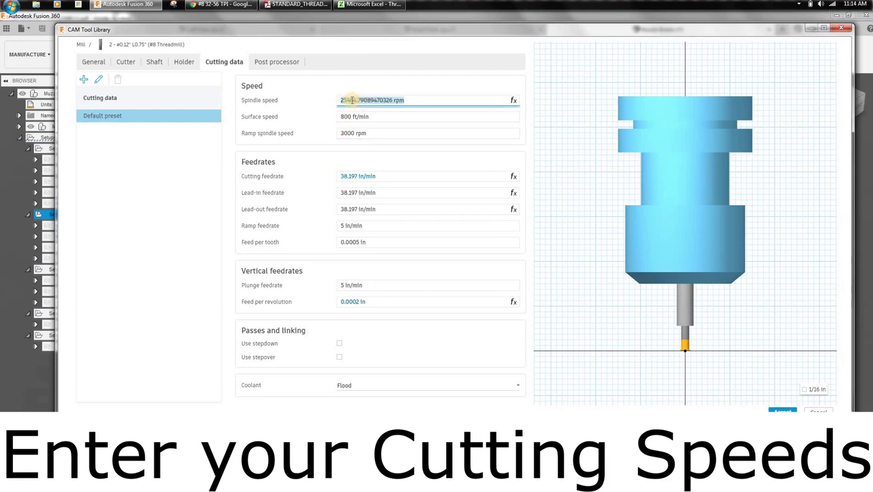
key("BackSpace")
key("BackSpace")
key("BackSpace")
key("BackSpace")
key("BackSpace")
key("BackSpace")
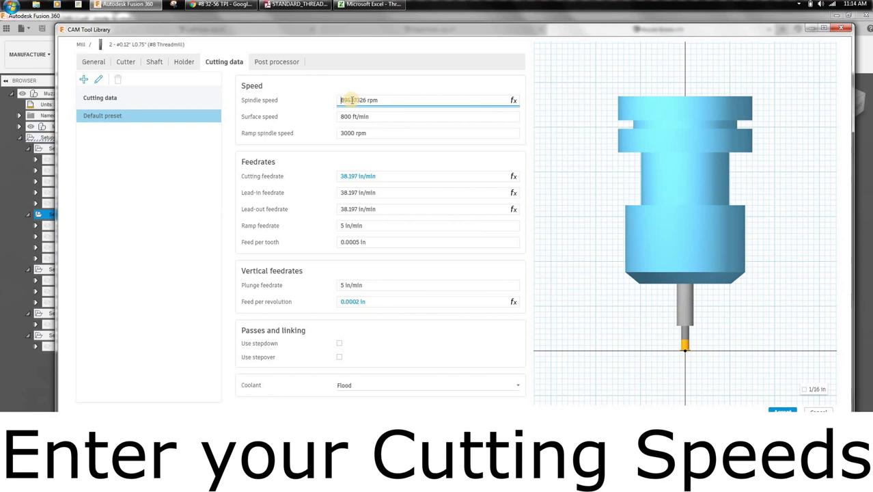
key("BackSpace")
key("BackSpace")
key("BackSpace")
key("Return")
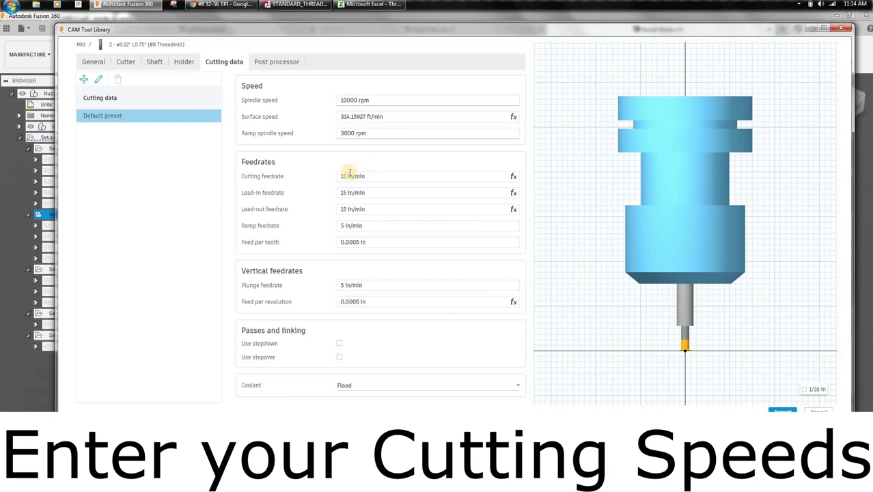
left_click(344, 134)
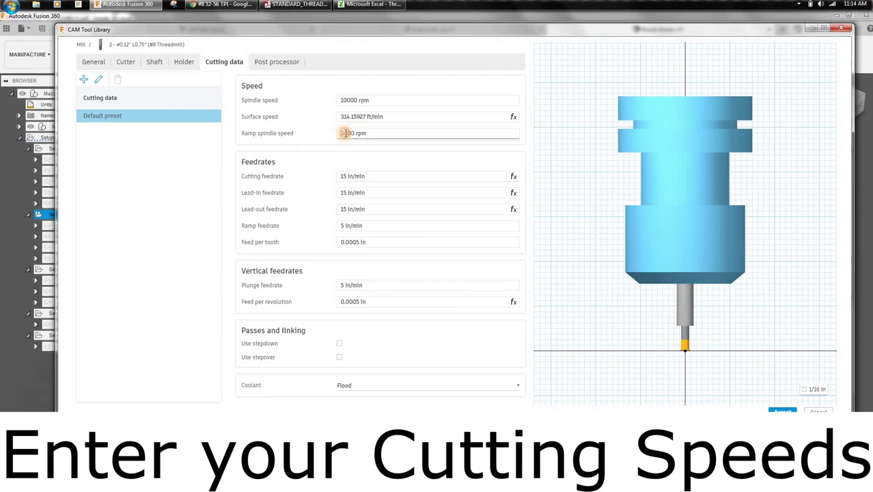
left_click(345, 136)
type("10000")
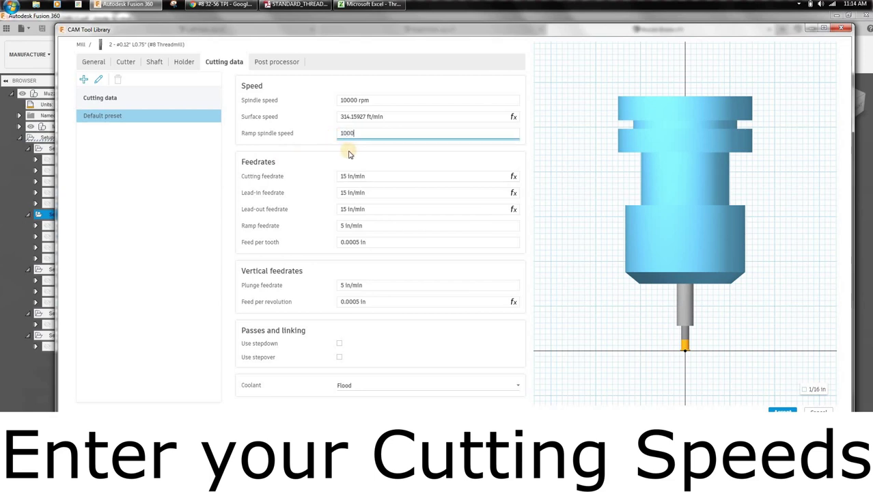
key("Return")
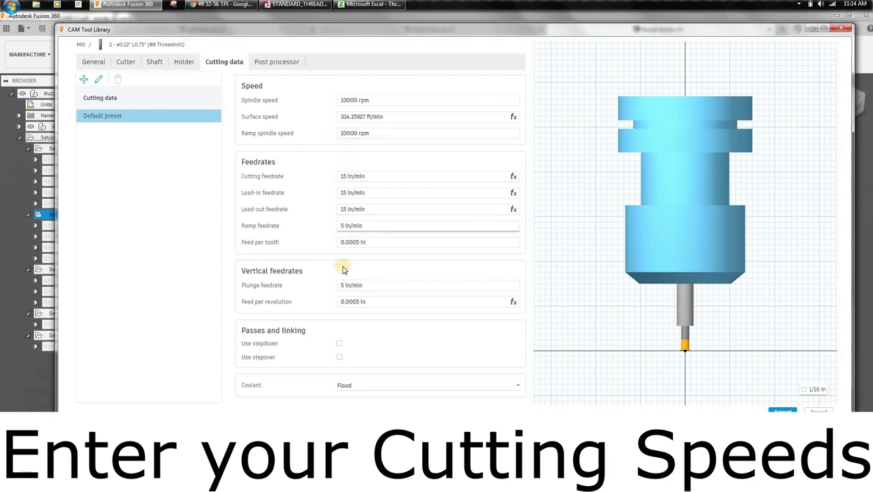
- Change the ramp feedrate from 5 to 15 in/min
left_click(345, 227)
double_click(346, 226)
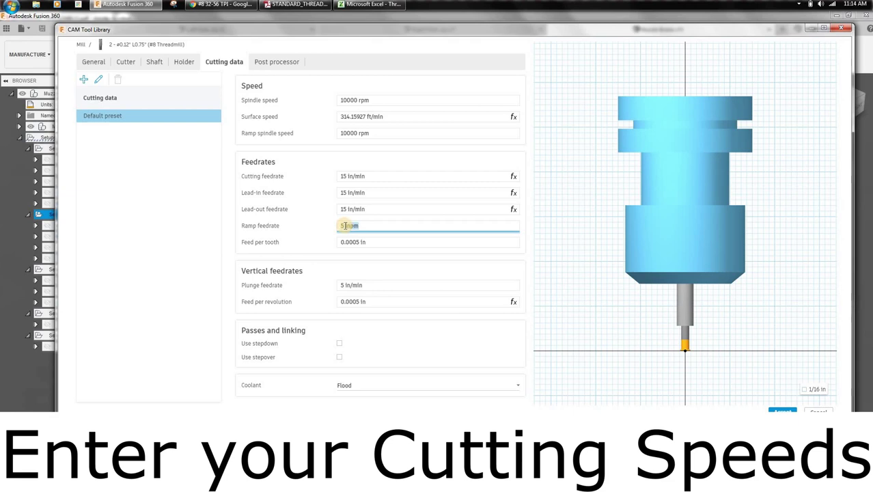
type("15")
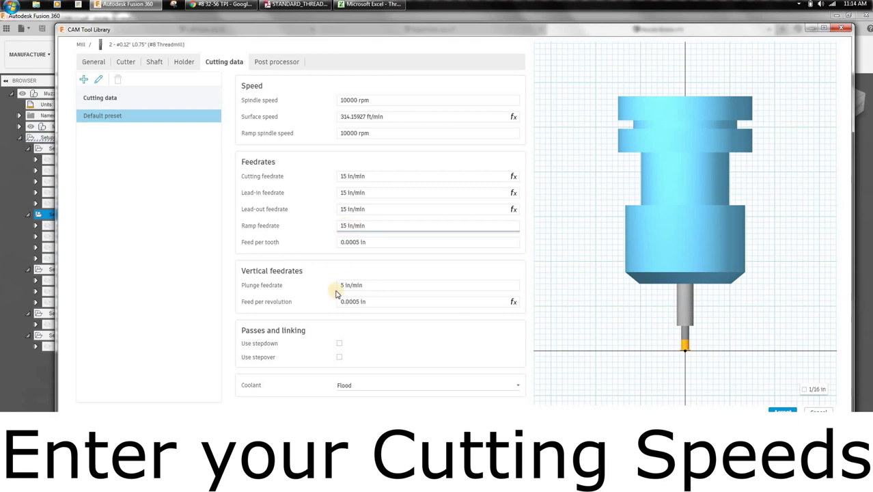
left_click(335, 294)
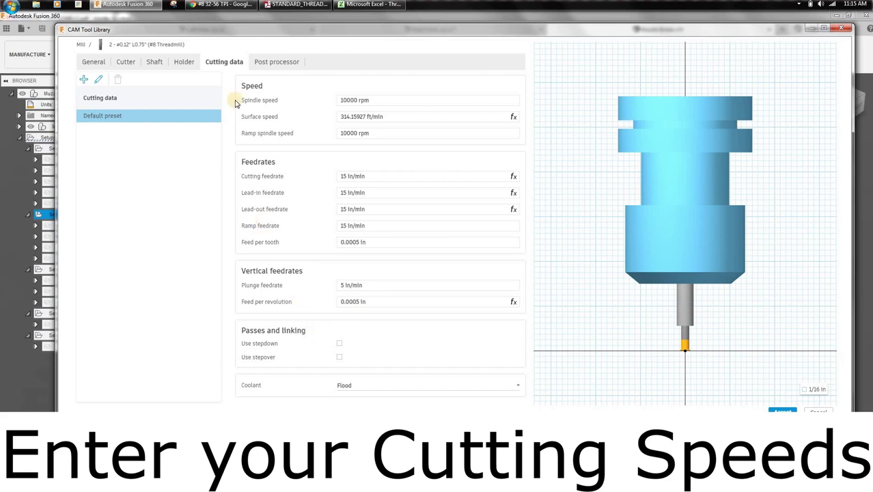
- On the Post processor tab, set tool number 125 and enter the comment '8-32 Thread'
left_click(279, 63)
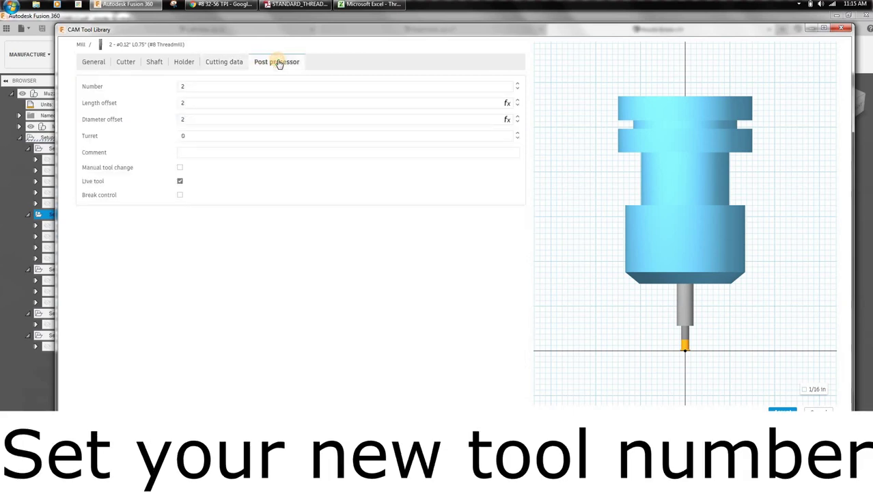
left_click(196, 87)
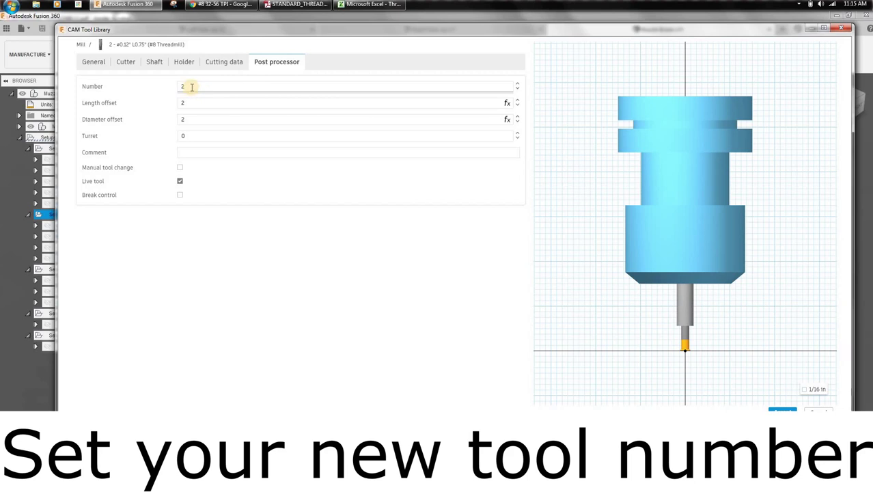
left_click(192, 87)
type("125")
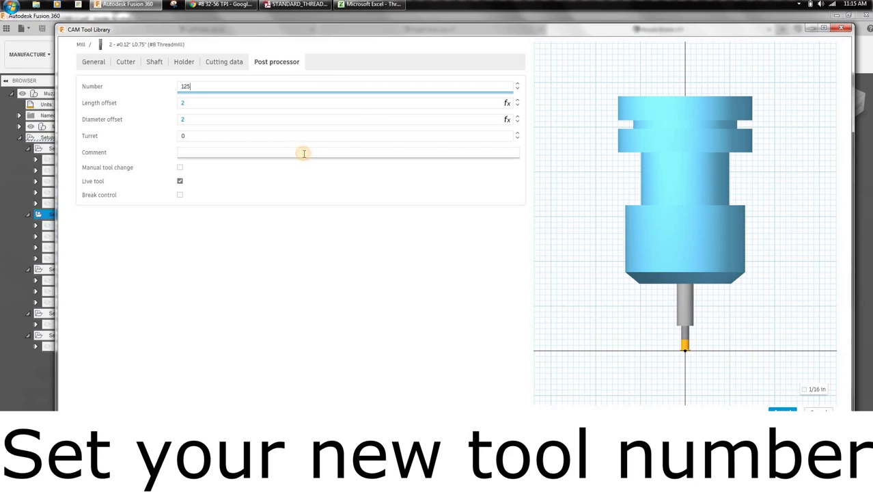
left_click(304, 153)
type("8-32")
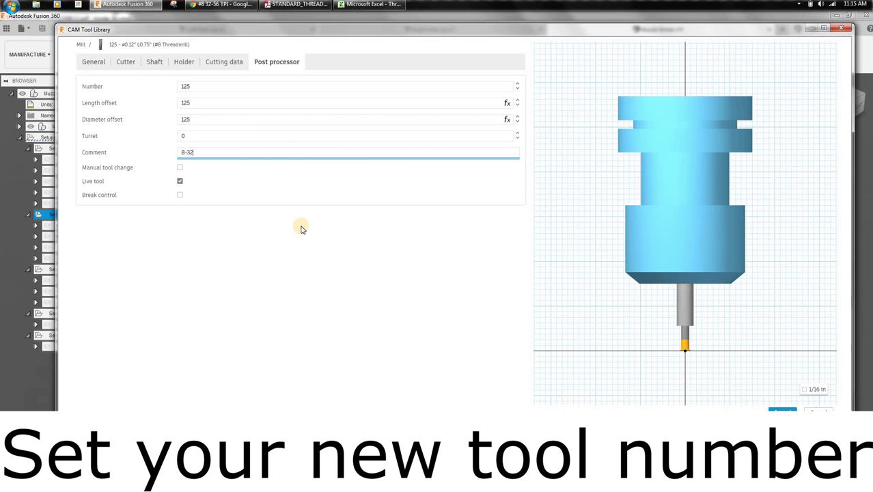
type(" Thread")
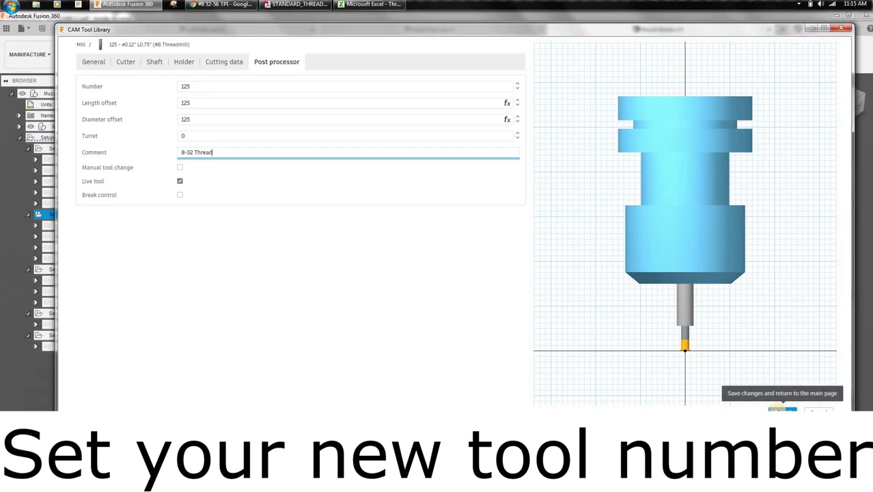
- Accept the new #8 thread mill and view the Local Mill library listing tool 125
left_click(779, 408)
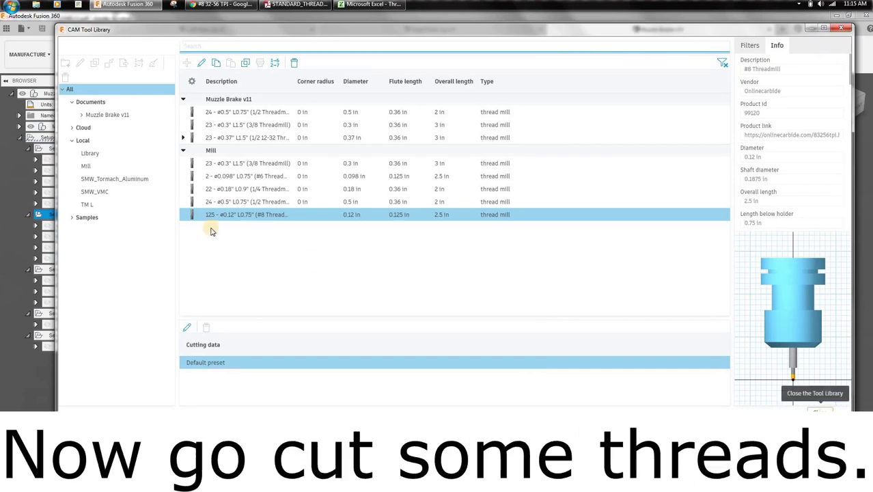
left_click(125, 169)
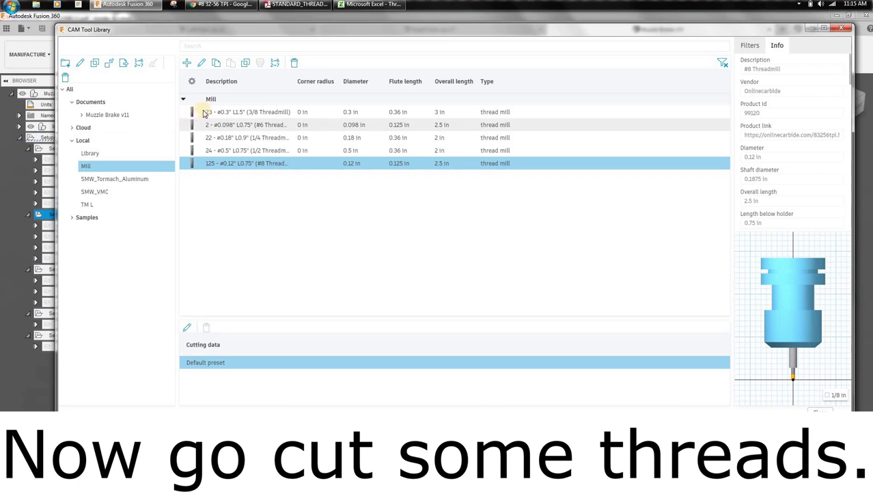
- Clear the thread mill filter, sort by Description, scroll to tool 125, and close the library
left_click(750, 45)
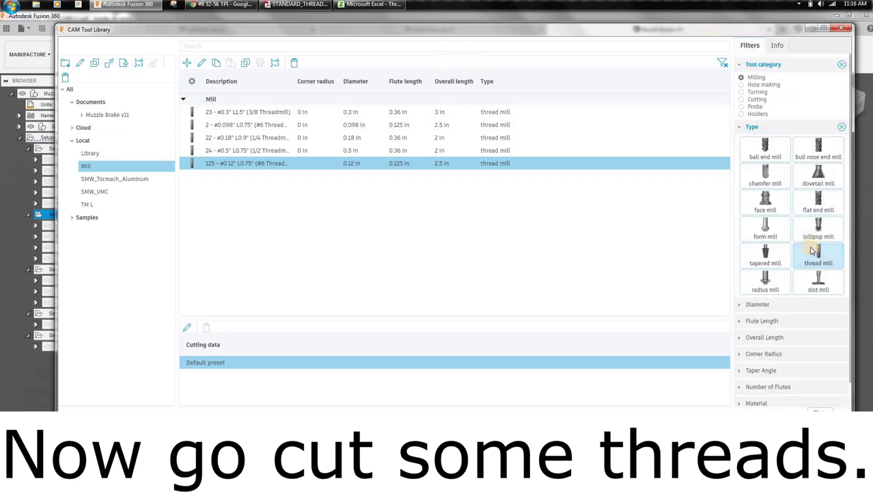
left_click(804, 246)
left_click(262, 82)
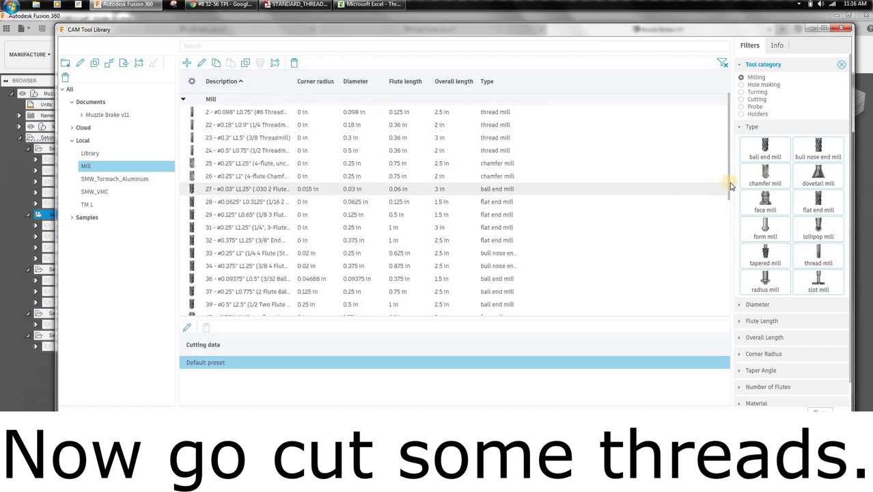
left_click_drag(728, 185, 740, 292)
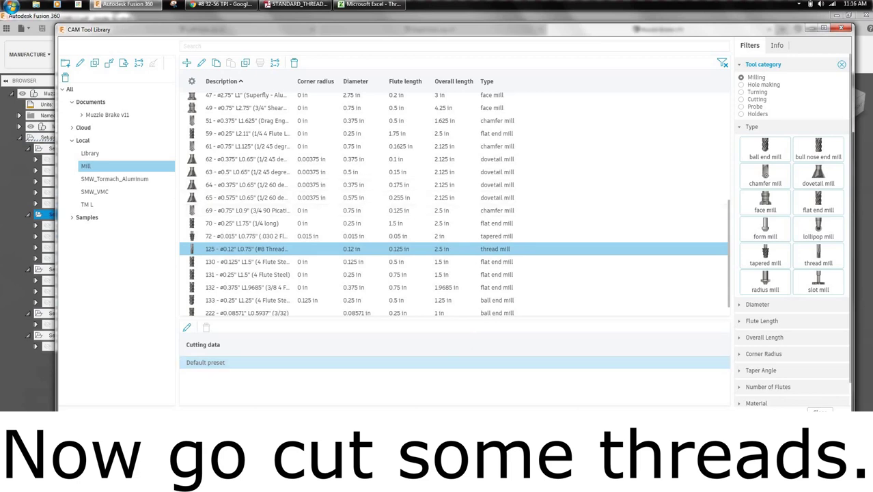
left_click(813, 408)
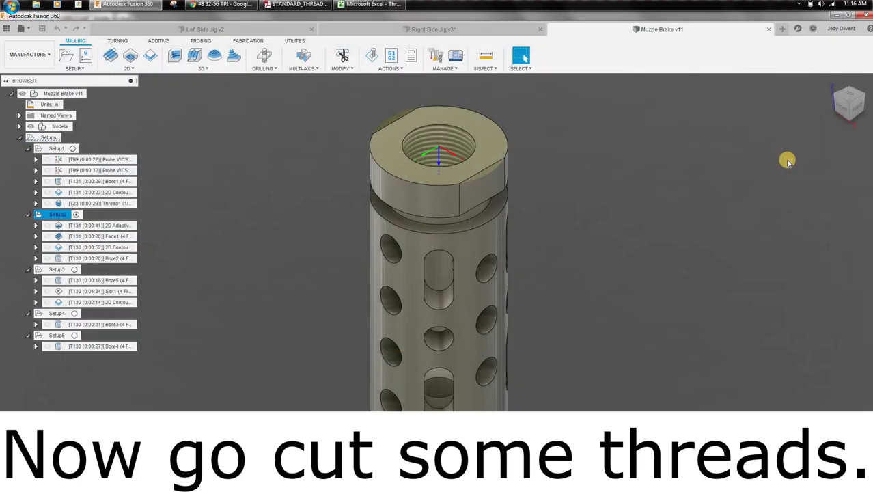